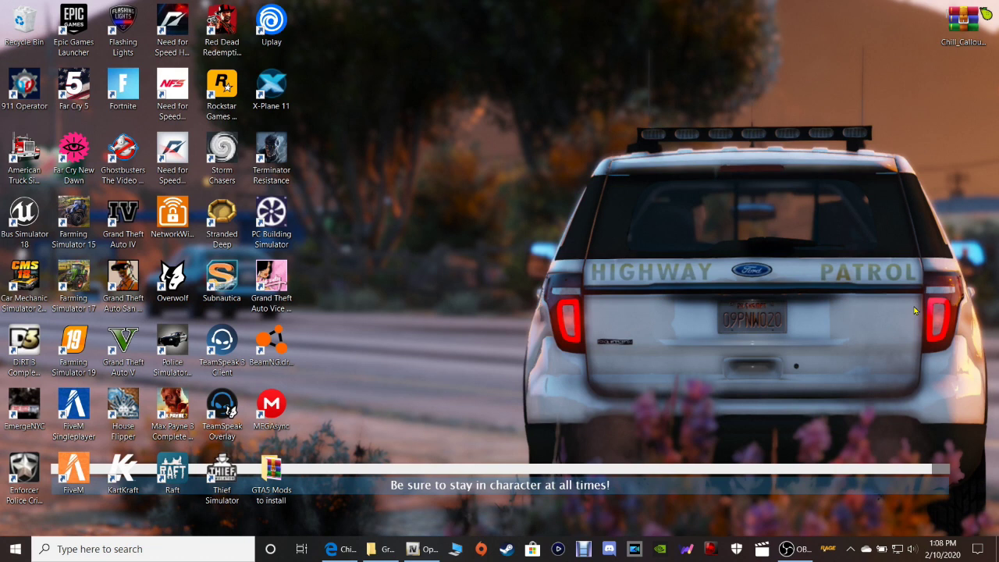
Step: Restore the Chill Callouts mod page in Edge and highlight the version number in its title
click(963, 28)
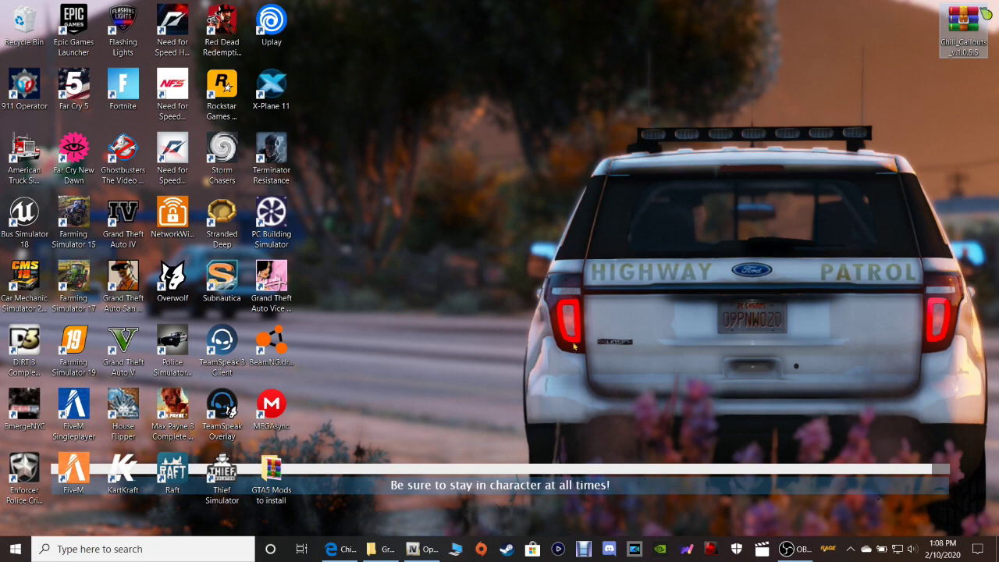
mouse_move(338, 550)
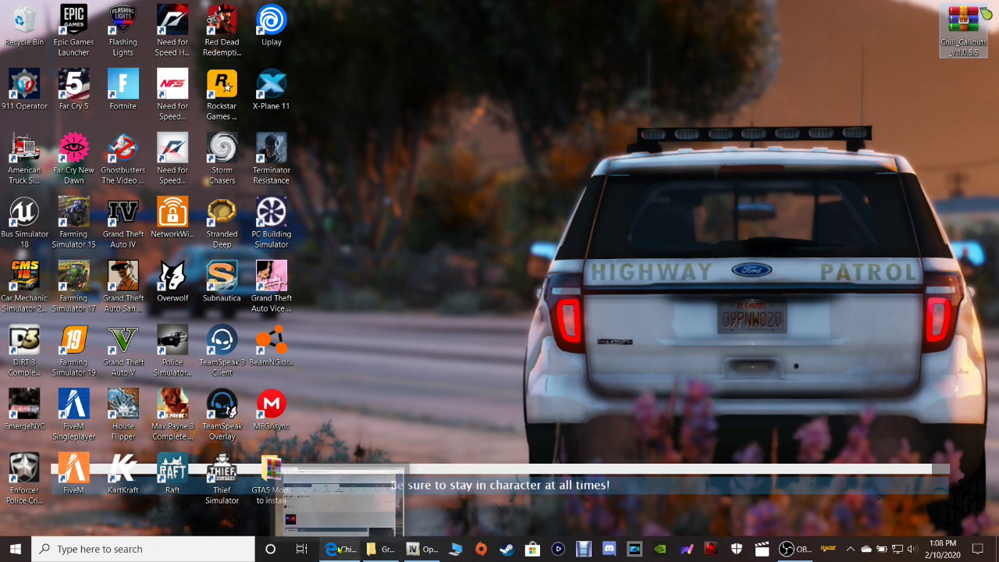
click(338, 550)
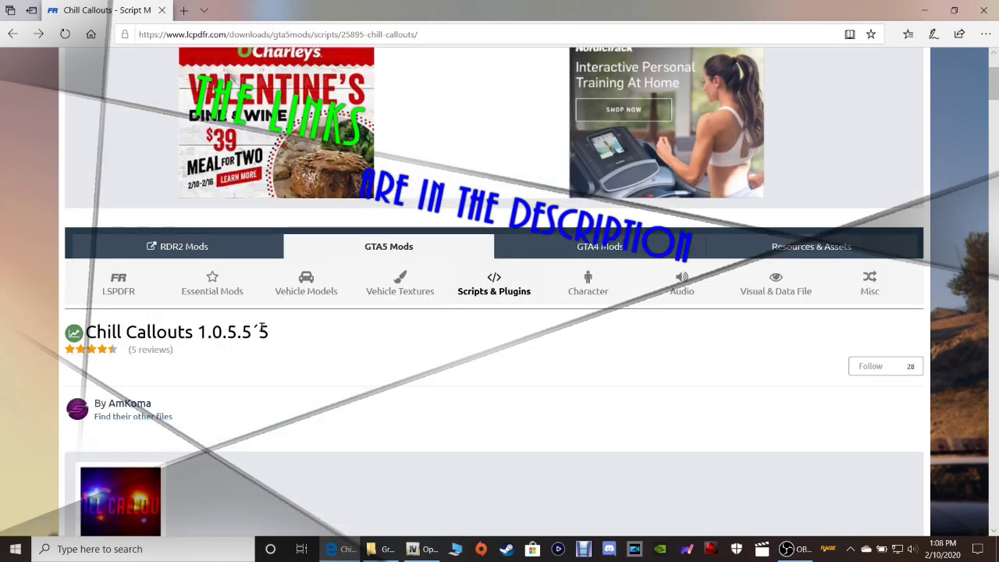
drag(270, 332, 111, 332)
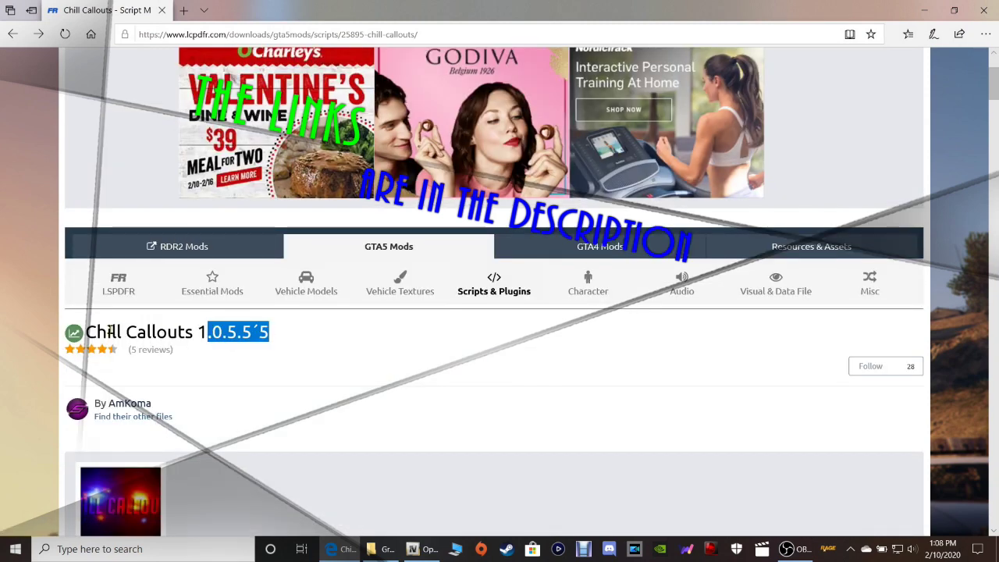
click(203, 348)
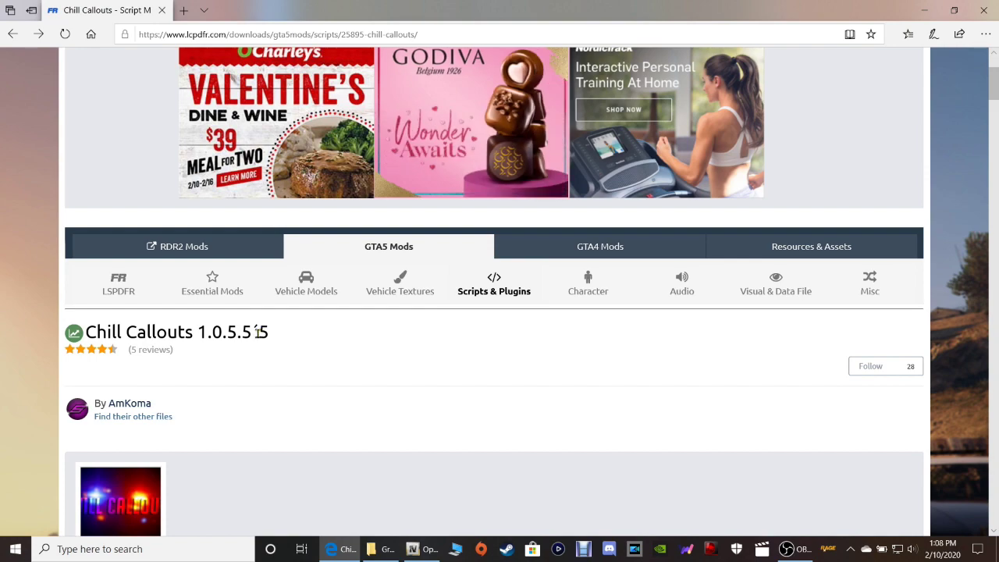
Step: Scroll to Inside the File and show details of Chill_Callouts_v.1.0.5.5.zip (46.8 MB)
scroll(575, 393, down, 5)
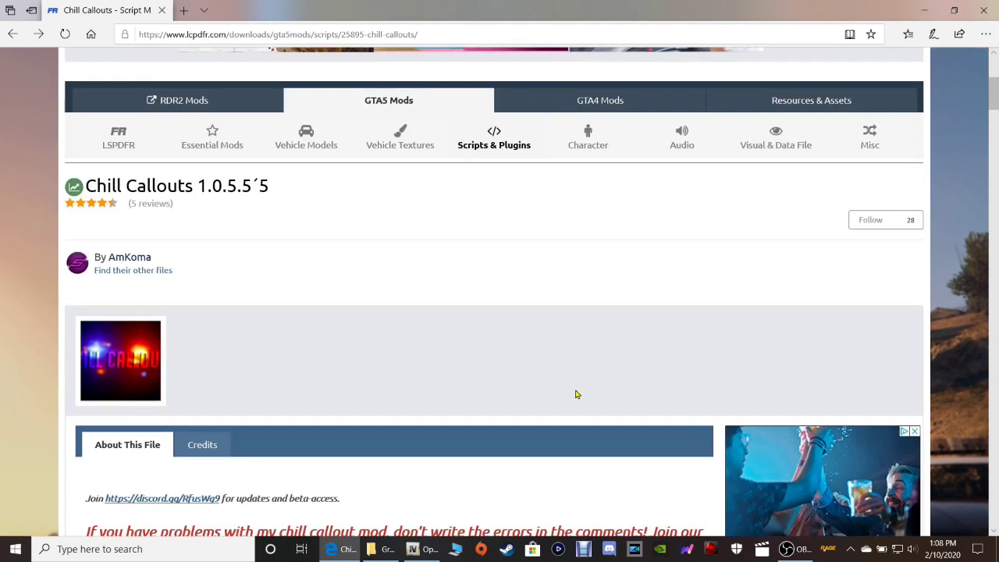
scroll(576, 394, down, 6)
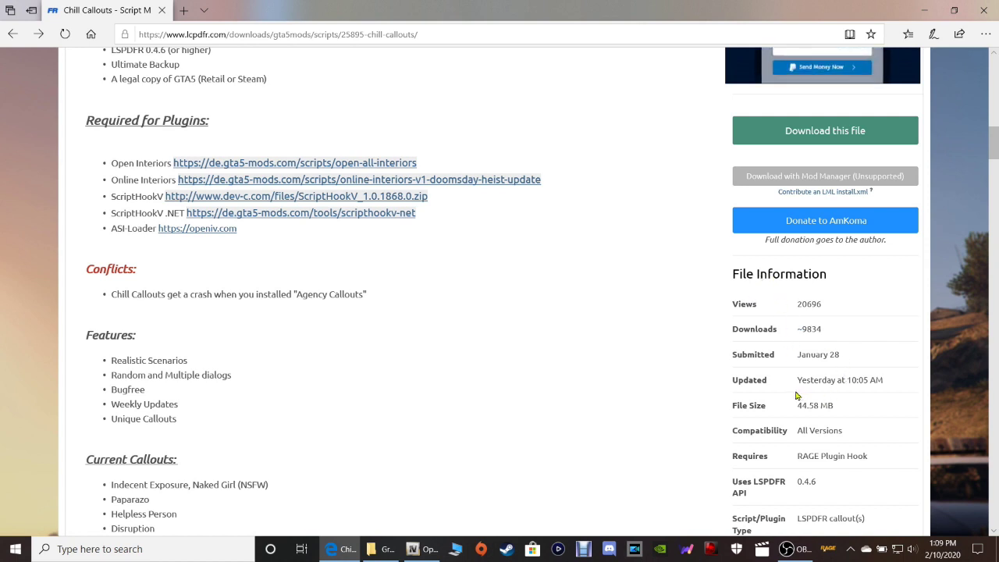
scroll(755, 385, down, 2)
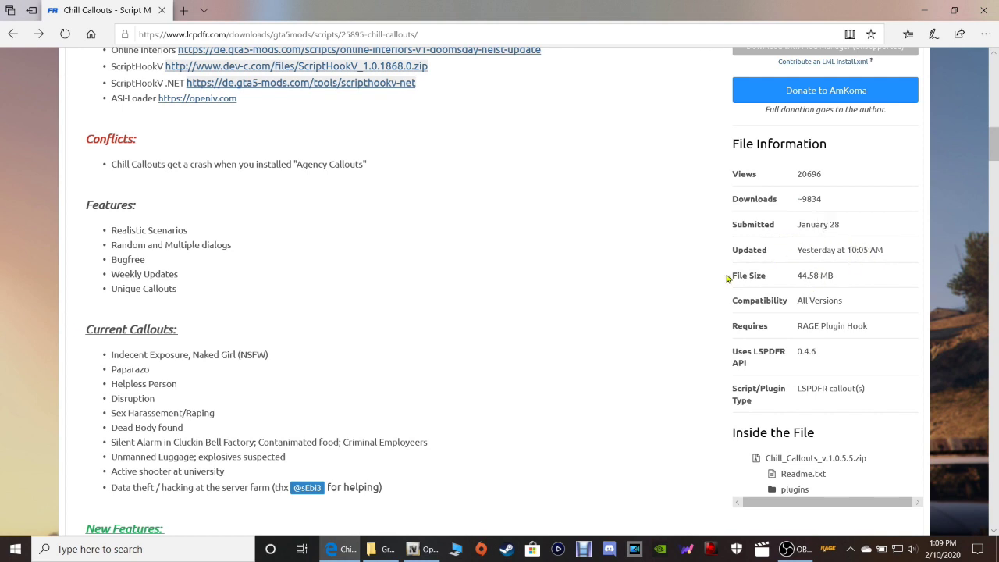
scroll(728, 281, up, 2)
scroll(725, 288, down, 3)
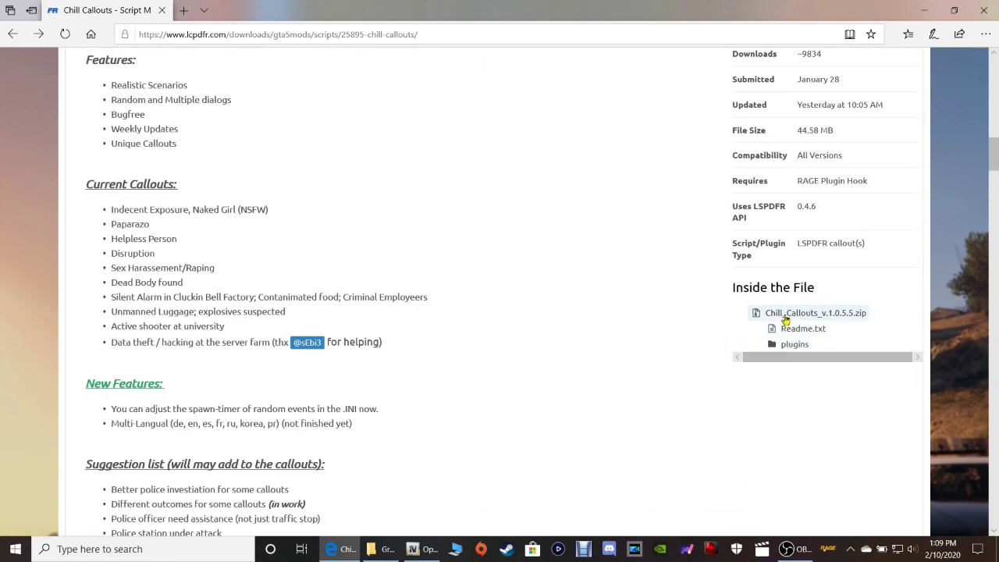
click(785, 318)
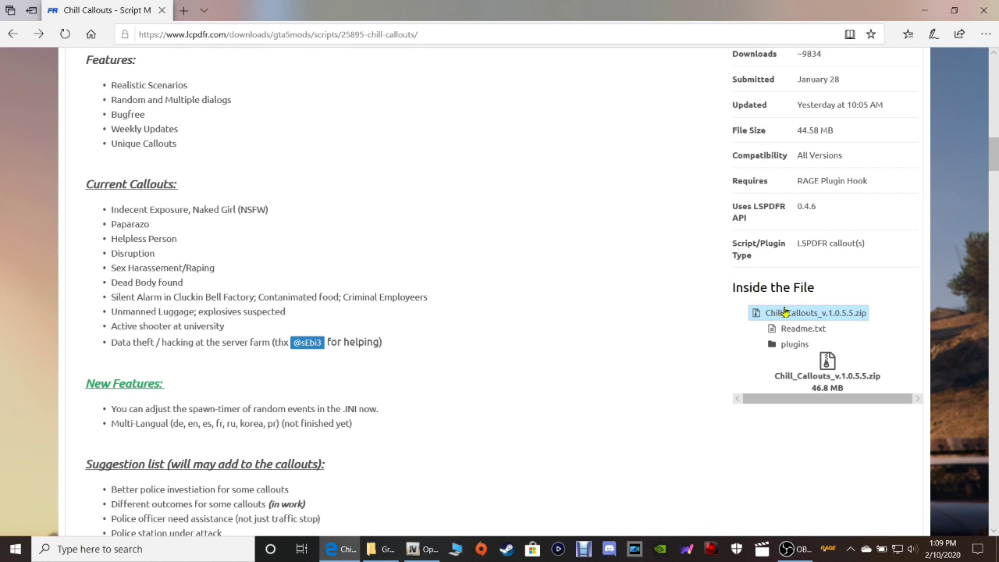
Step: Expand the zip tree through plugins, LSPDFR and ChillCallouts, checking settings.ini's 162-byte size
click(785, 313)
click(786, 312)
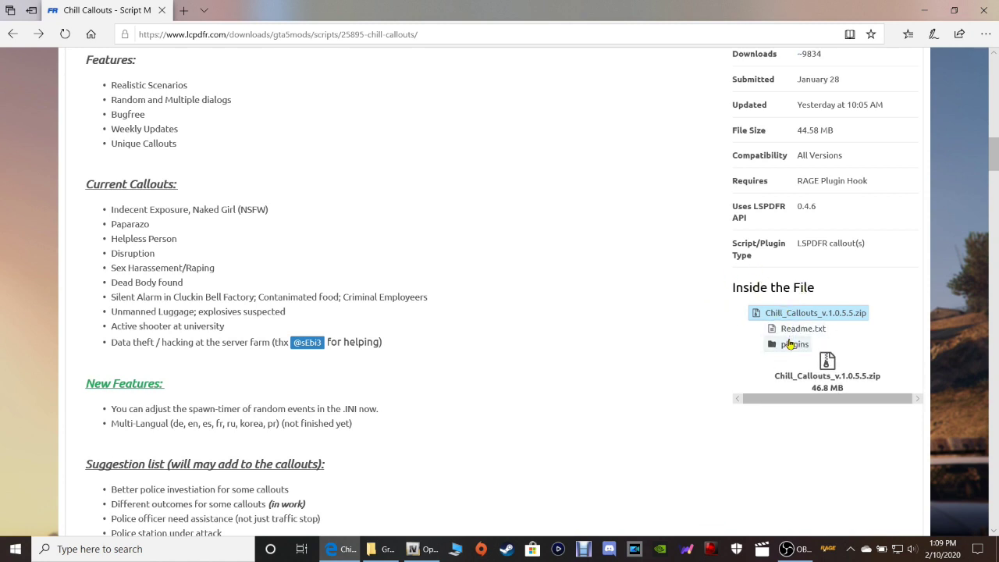
click(789, 345)
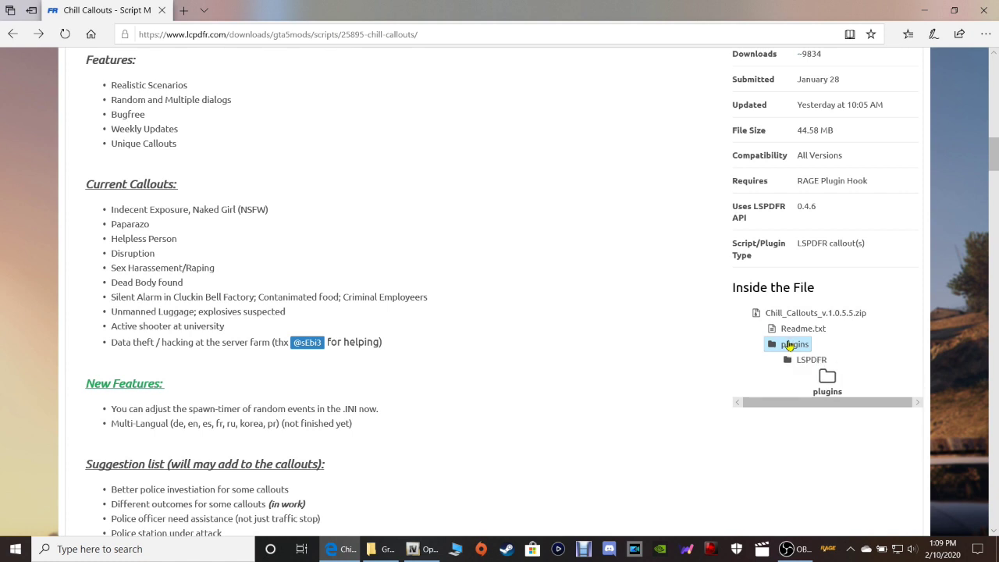
click(797, 362)
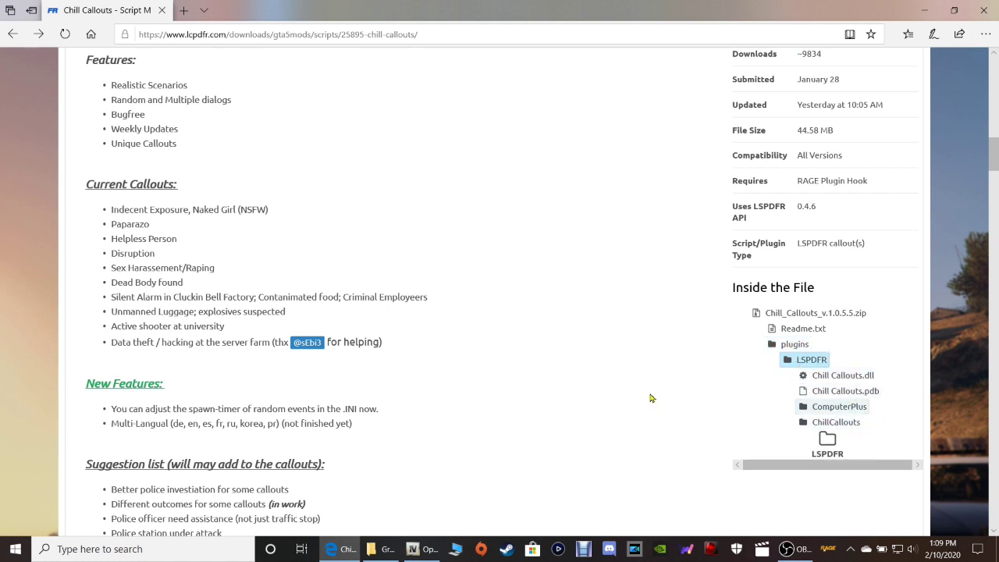
click(830, 423)
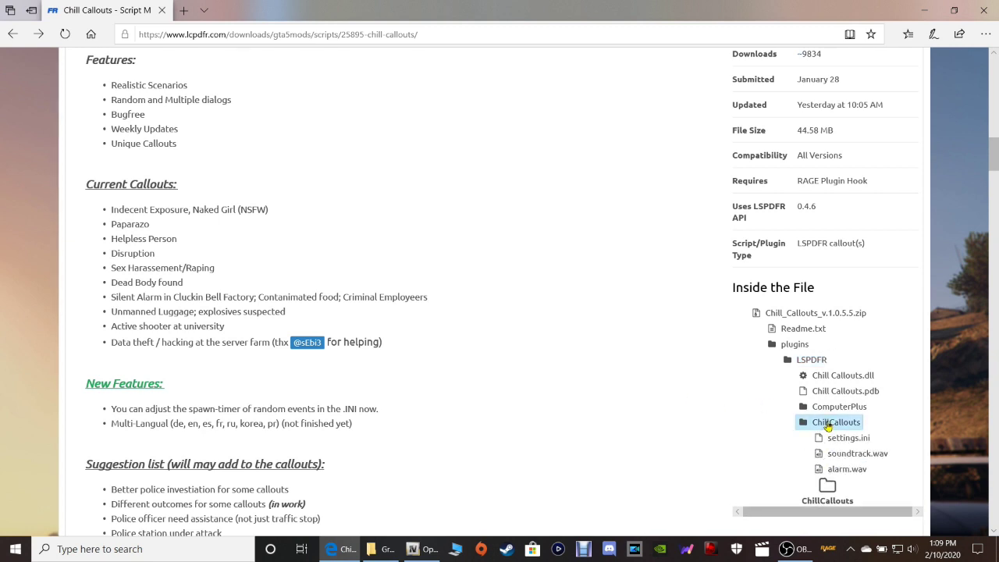
click(847, 441)
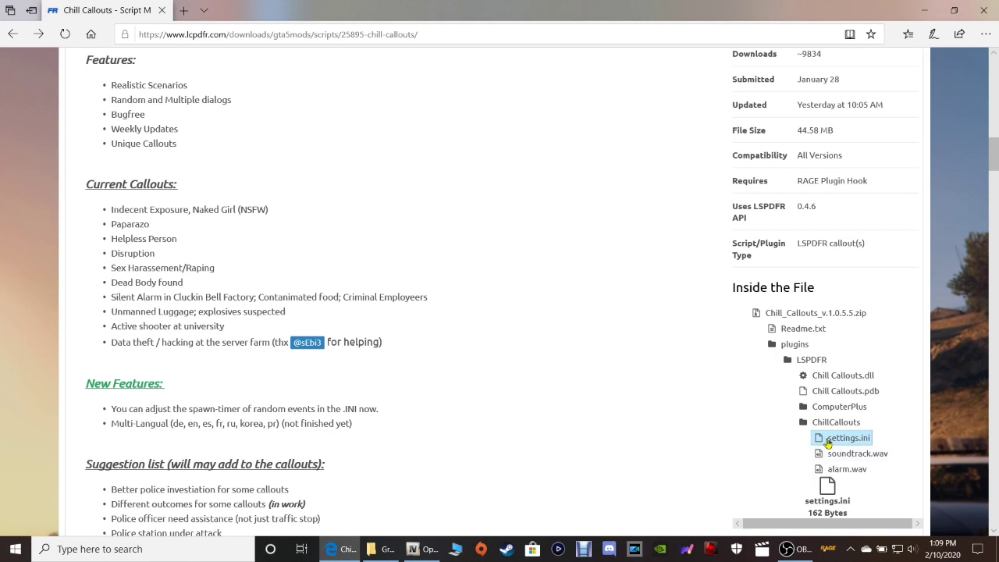
scroll(713, 413, up, 8)
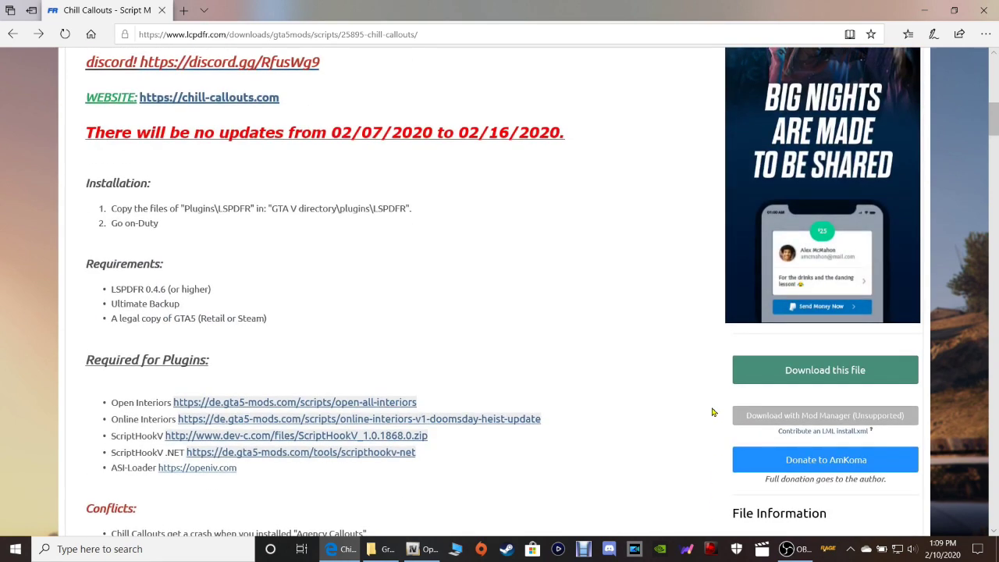
Step: Agree to the download terms and download Chill_Callouts_v.1.0.5.5.zip
click(830, 375)
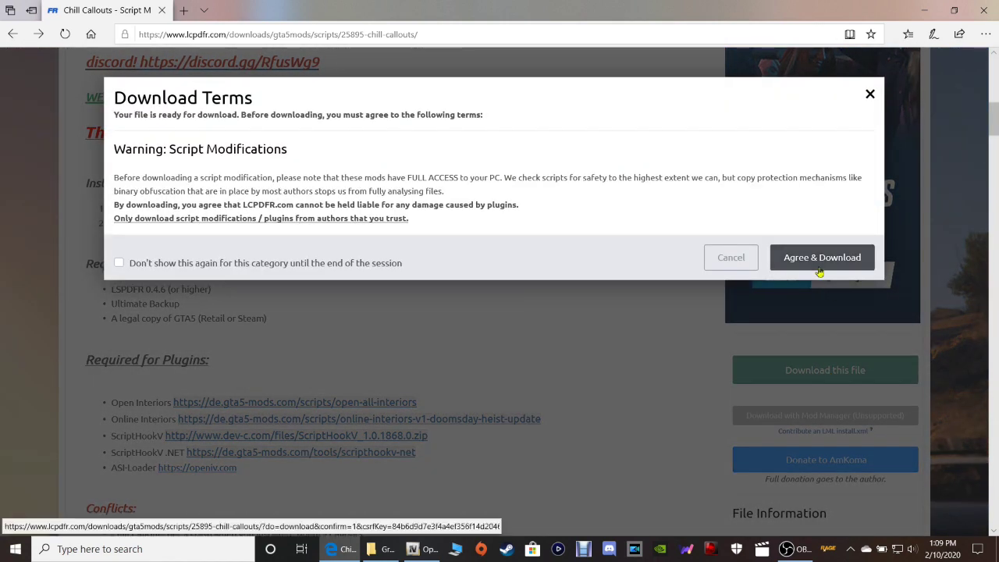
click(821, 259)
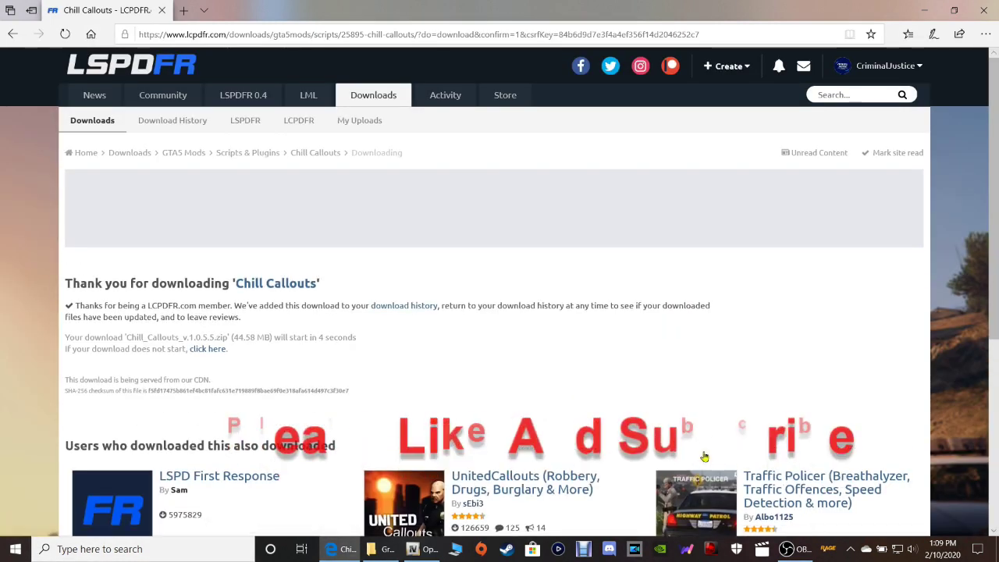
scroll(545, 410, down, 2)
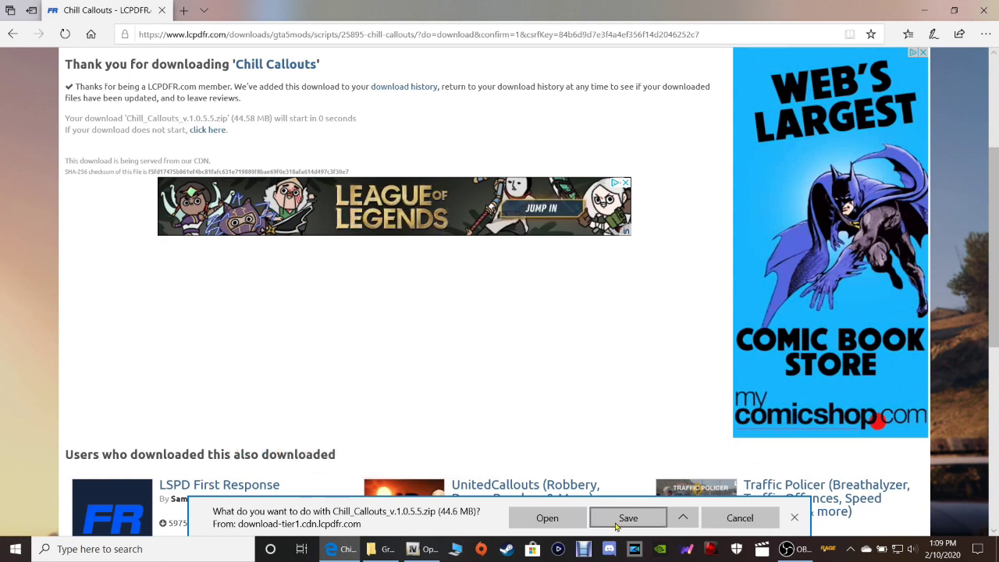
click(682, 519)
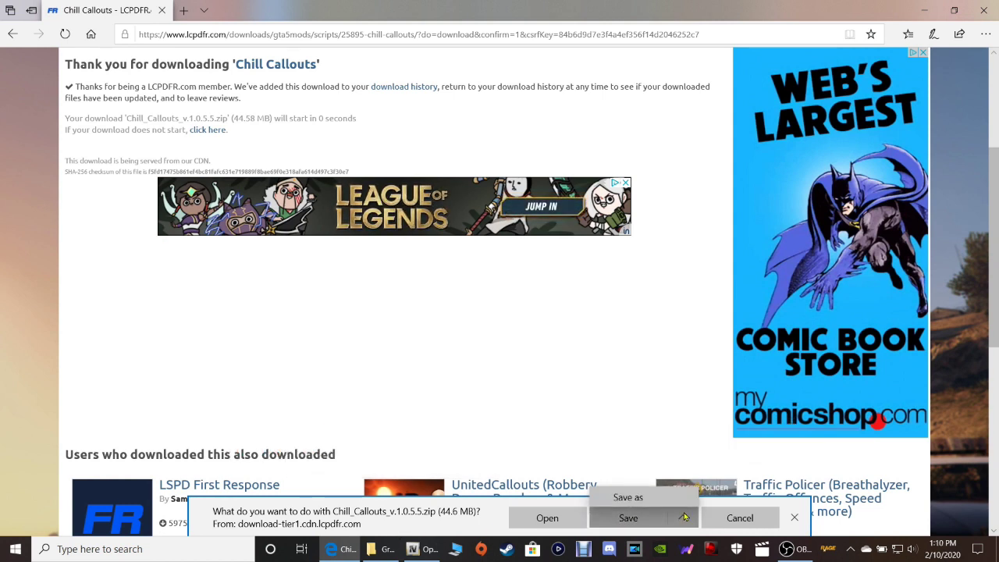
click(648, 498)
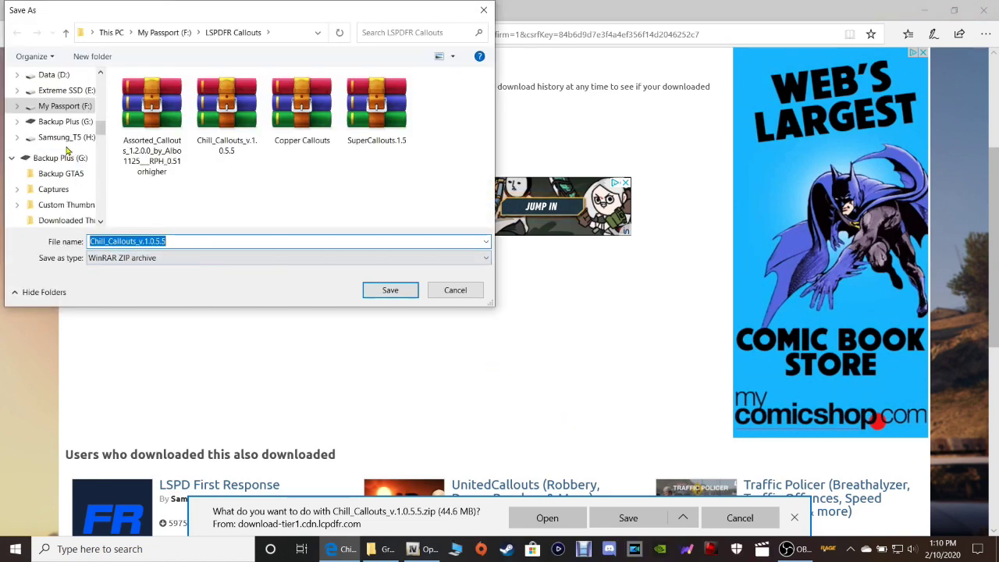
scroll(66, 152, up, 3)
scroll(66, 152, up, 3)
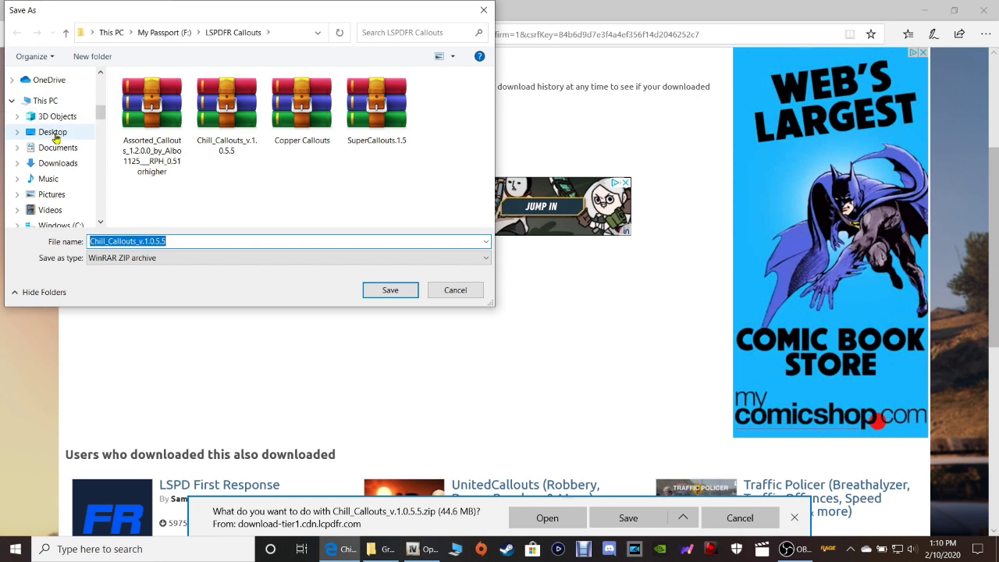
click(53, 133)
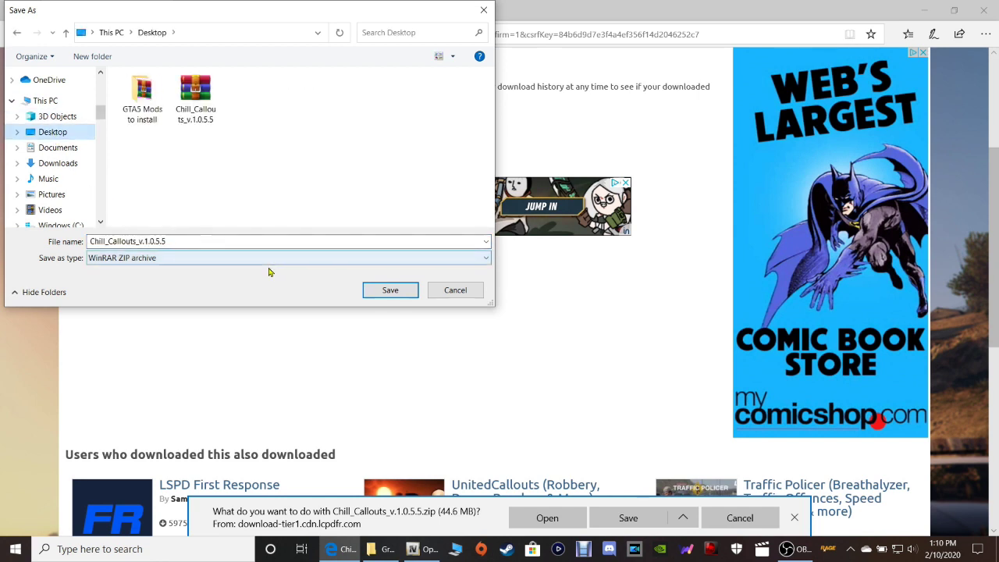
click(450, 290)
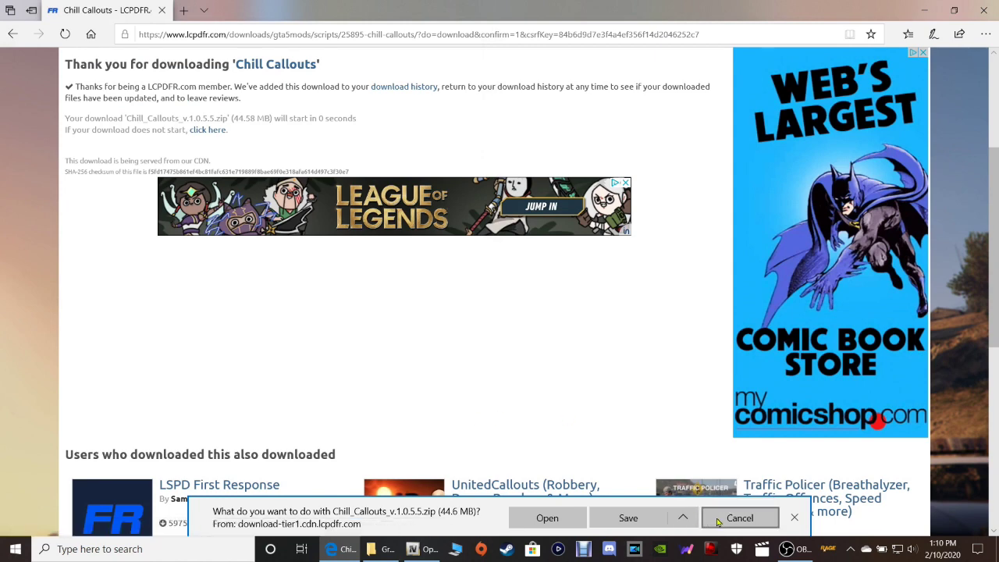
click(739, 518)
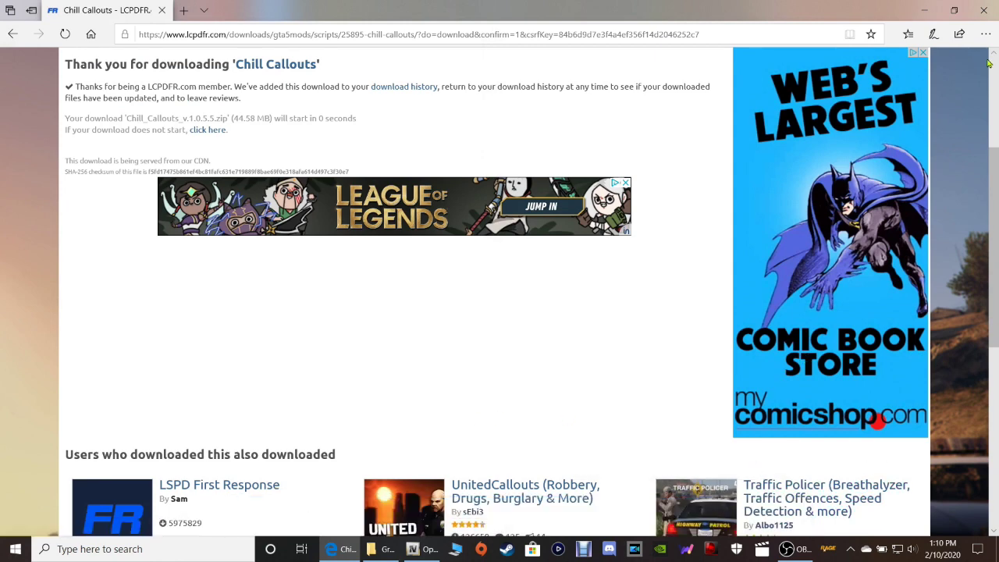
Step: Close Edge, switch to the Grand Theft Auto V folder window, and open the downloaded zip
click(981, 10)
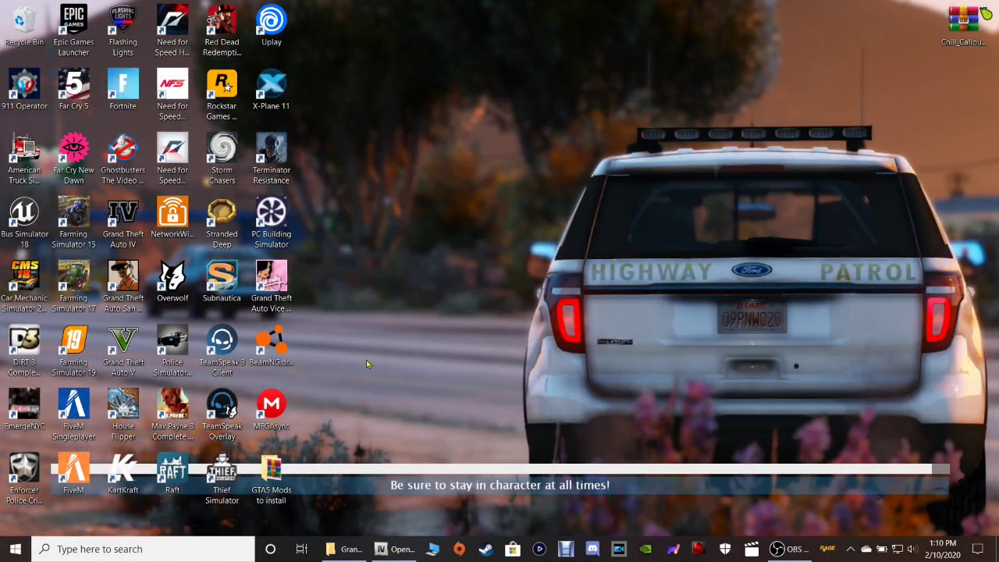
mouse_move(397, 549)
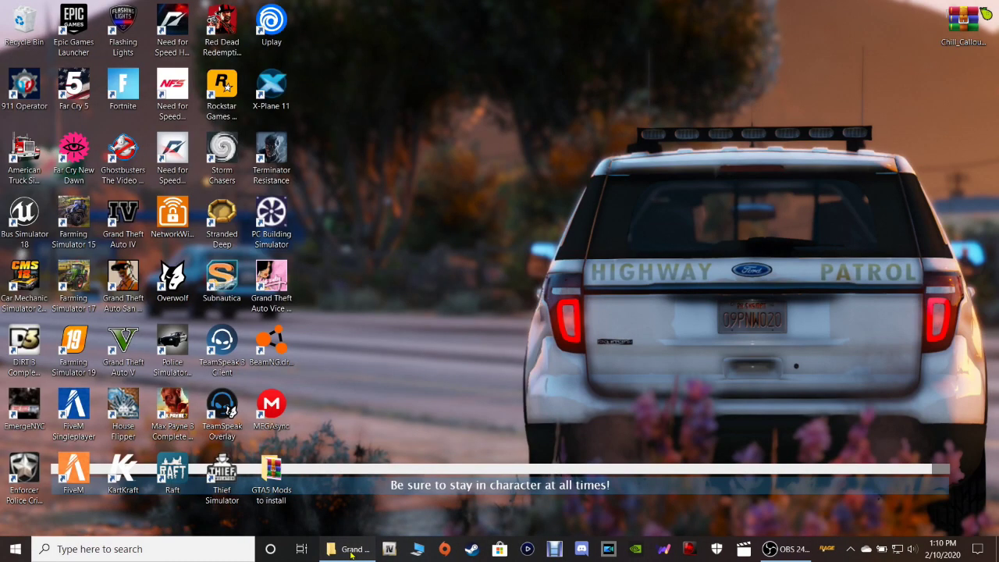
click(351, 551)
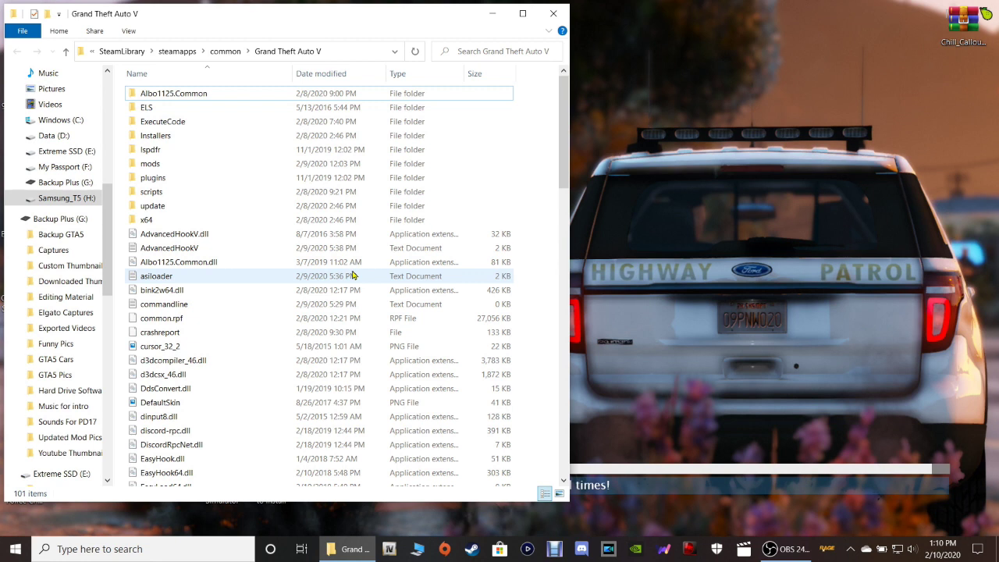
double_click(951, 39)
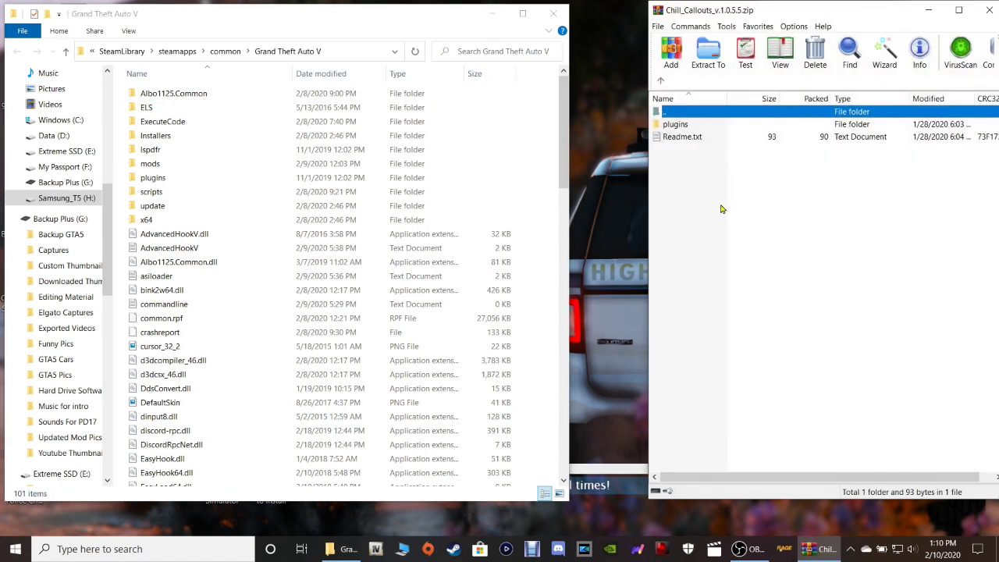
Step: Read the archive's Readme.txt in WinRAR, then drag the plugins folder into Grand Theft Auto V
click(692, 197)
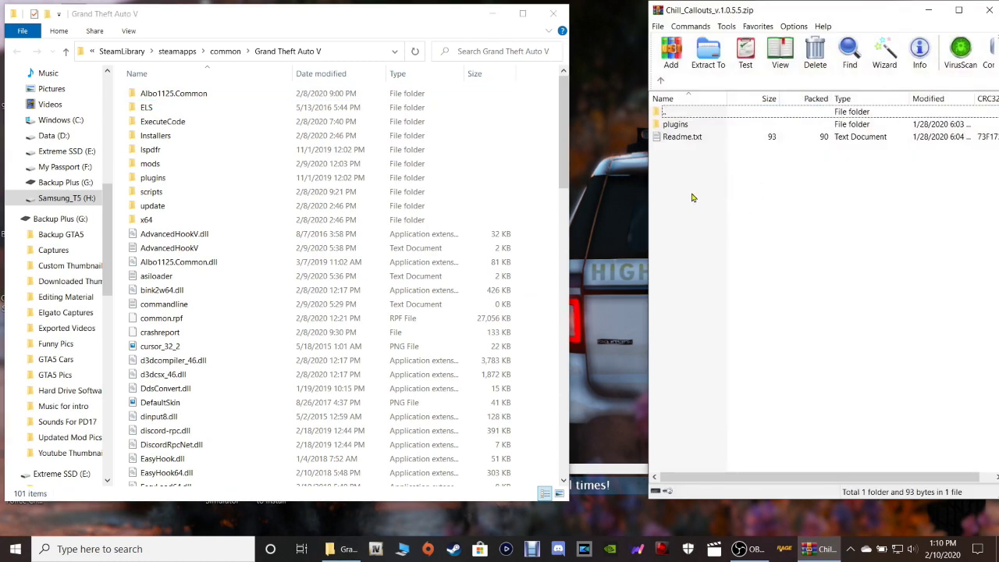
double_click(685, 138)
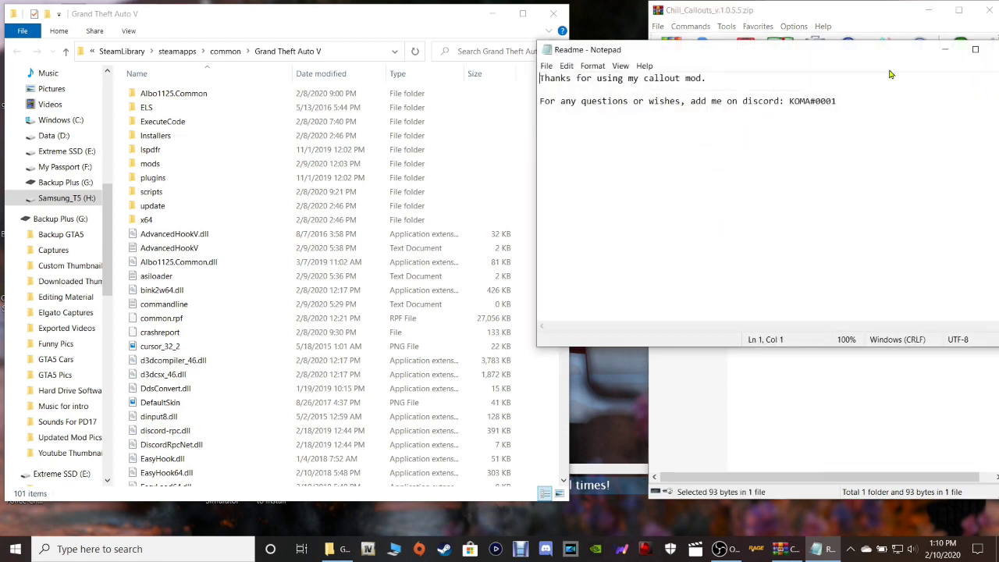
drag(881, 50, 739, 49)
click(864, 49)
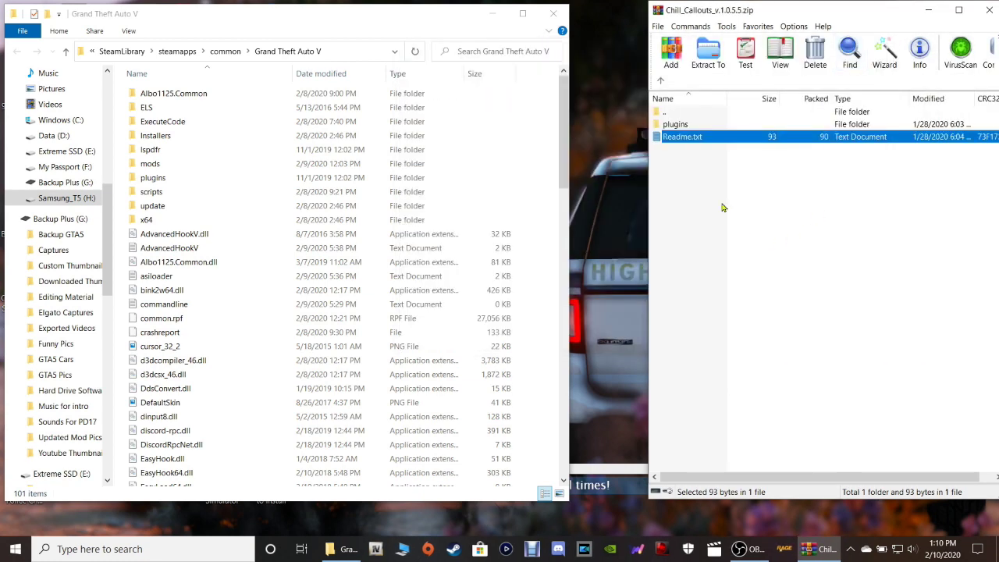
click(688, 126)
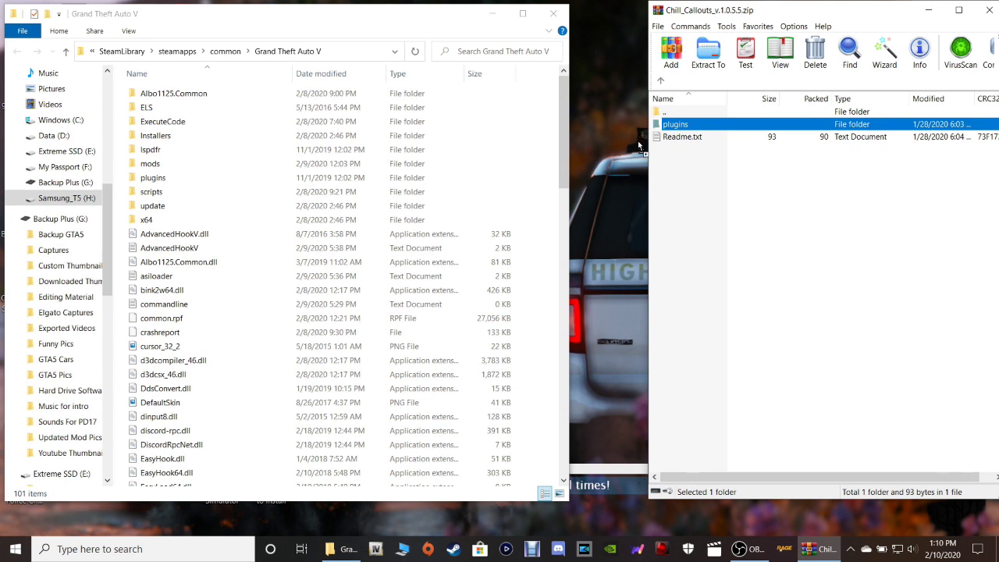
drag(639, 146, 529, 310)
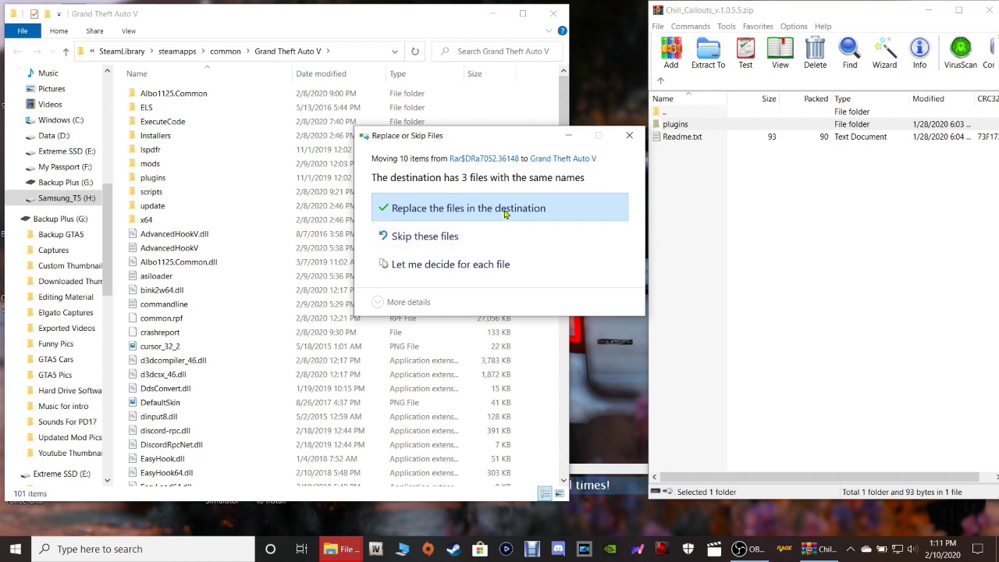
Step: Replace the 3 same-named files in the destination
click(505, 214)
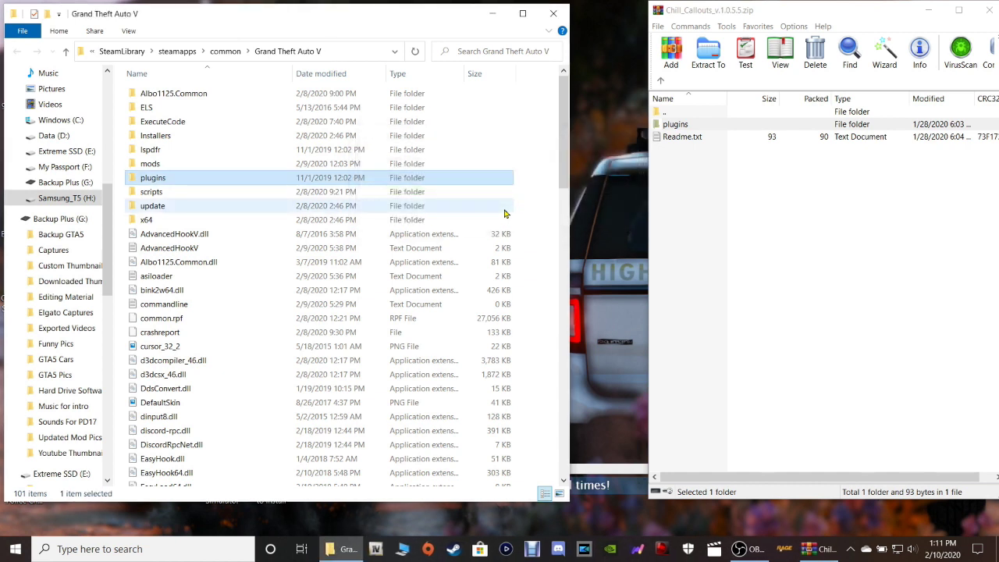
Step: Open plugins\LSPDFR\ChillCallouts in the game folder and review the settings file in Notepad
click(542, 197)
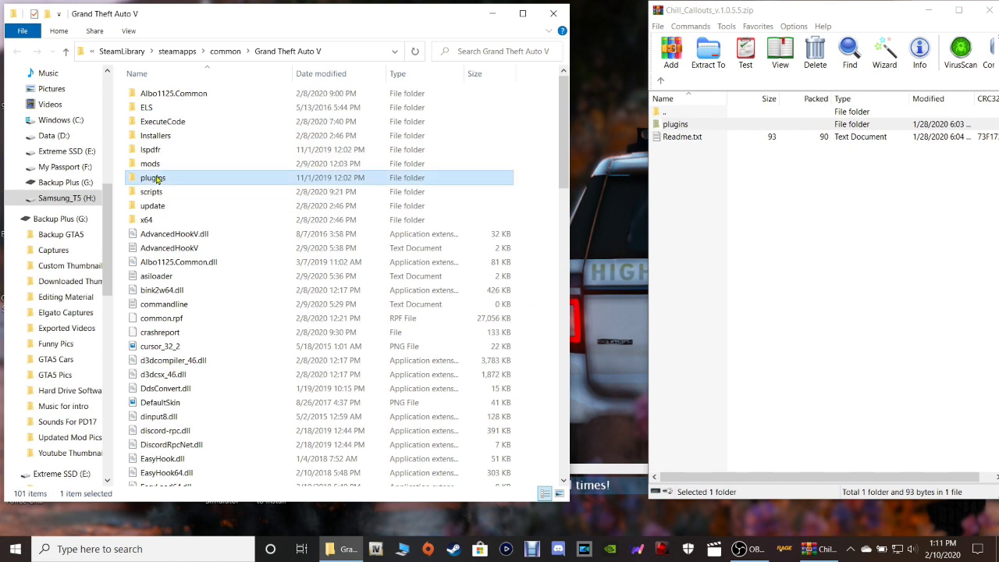
double_click(157, 179)
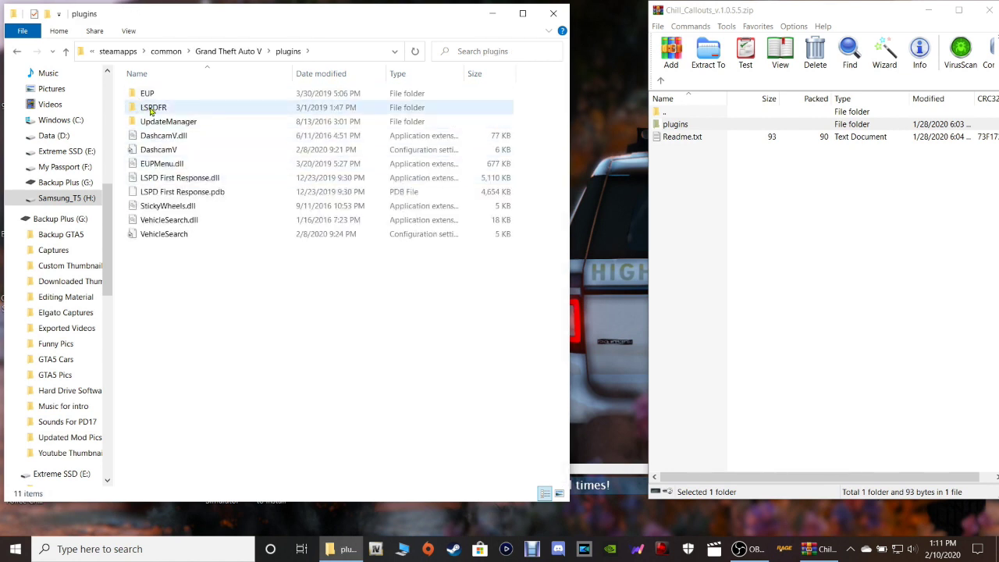
double_click(153, 108)
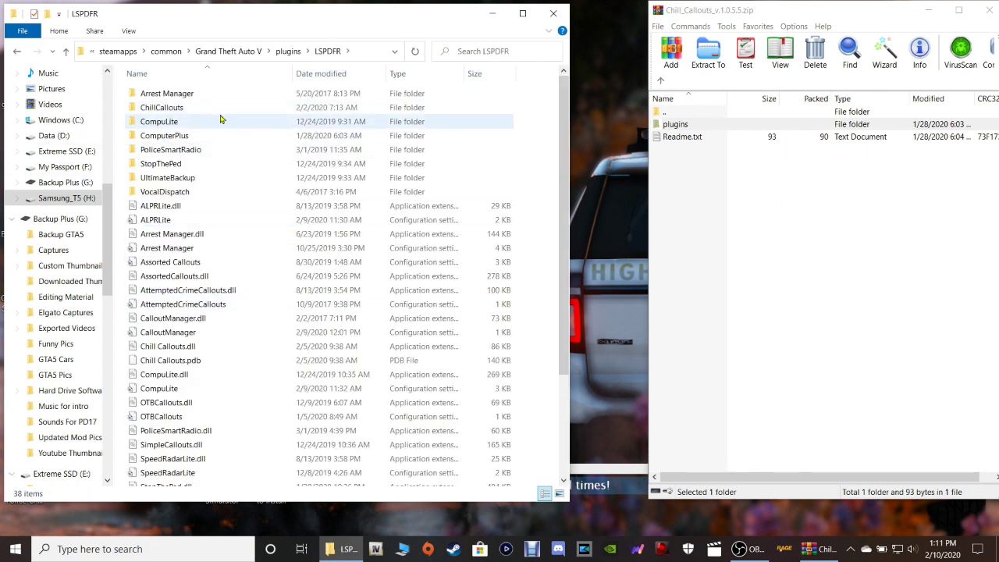
double_click(163, 107)
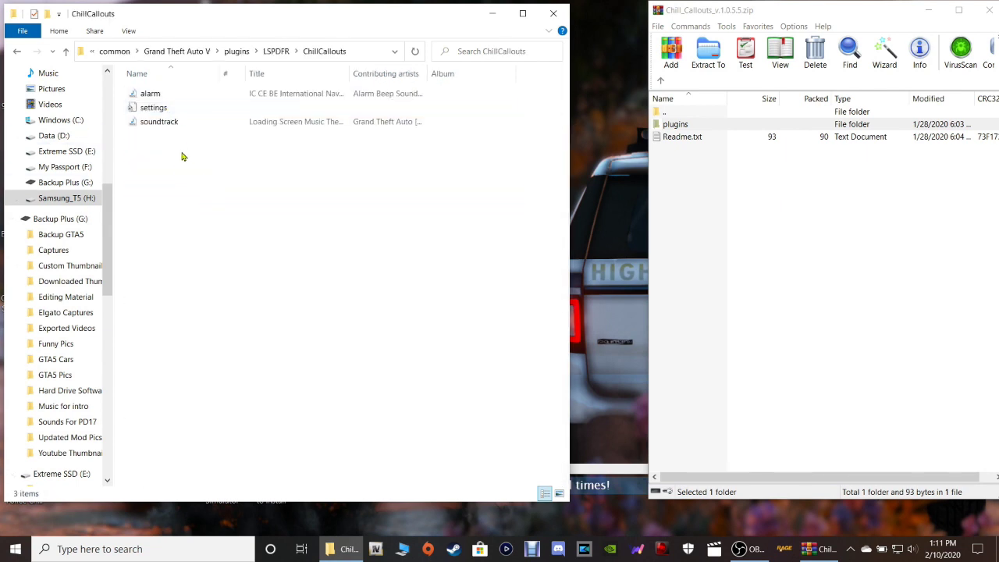
double_click(163, 110)
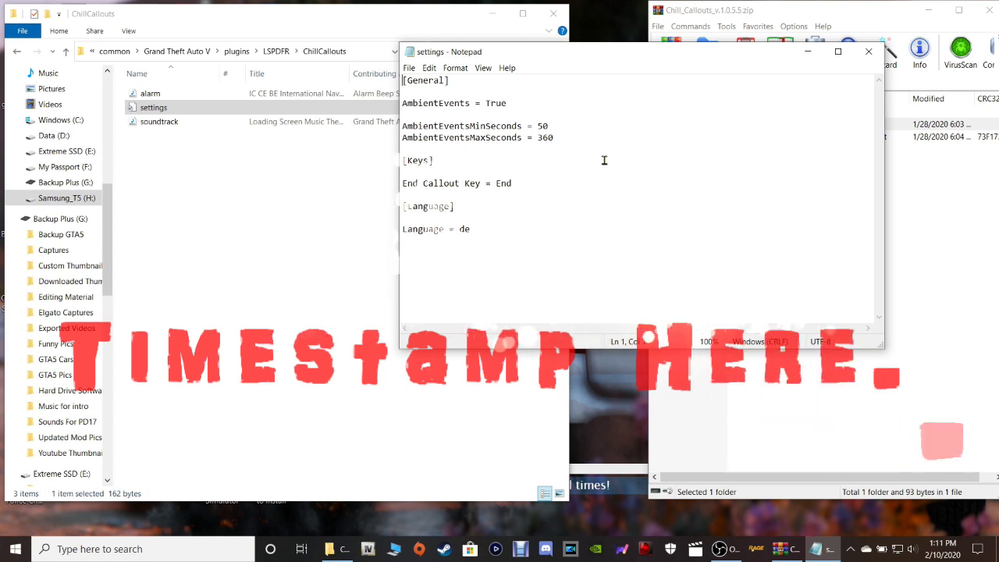
click(868, 51)
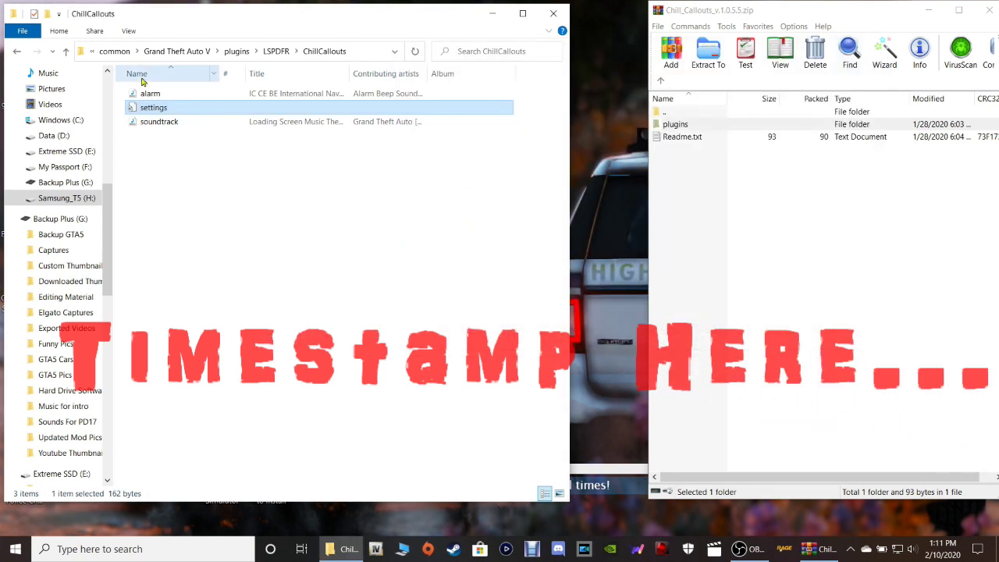
Step: Go back to LSPDFR, look over its files, then return to the Grand Theft Auto V folder
click(16, 52)
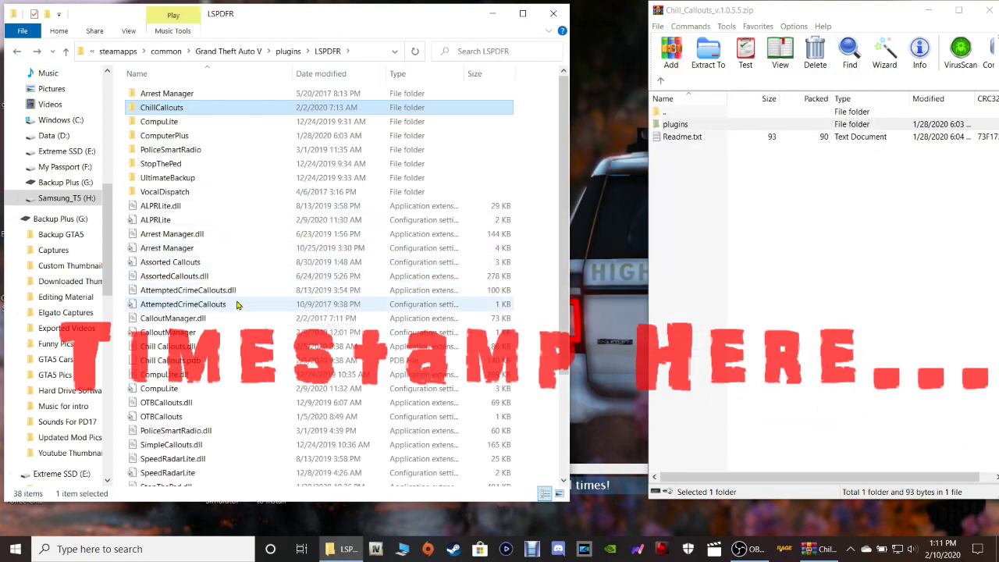
scroll(233, 317, down, 2)
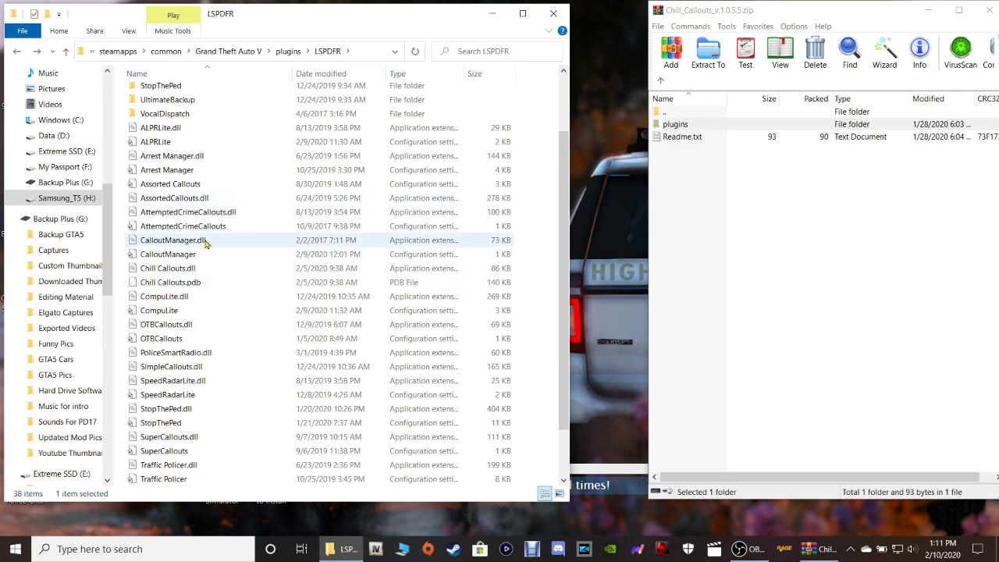
scroll(253, 203, up, 2)
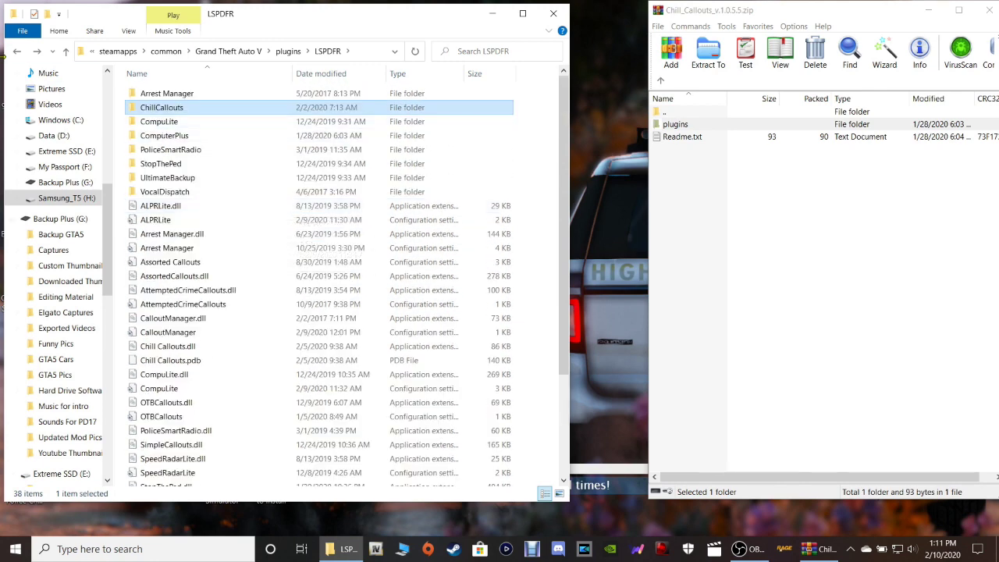
click(14, 58)
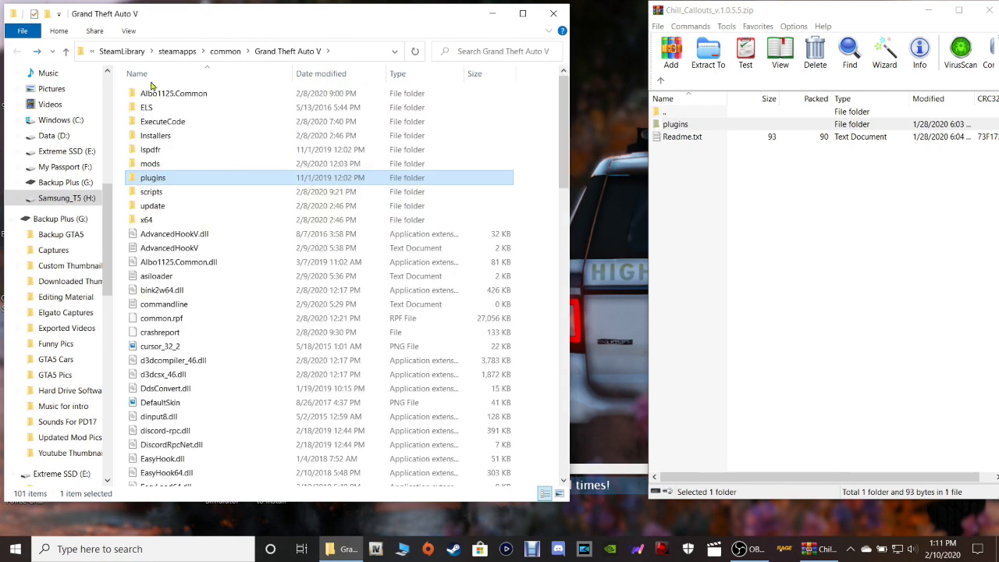
Step: Close the Explorer and WinRAR windows and delete Chill_Callouts_v.1.0.5.5.zip from the desktop
click(515, 108)
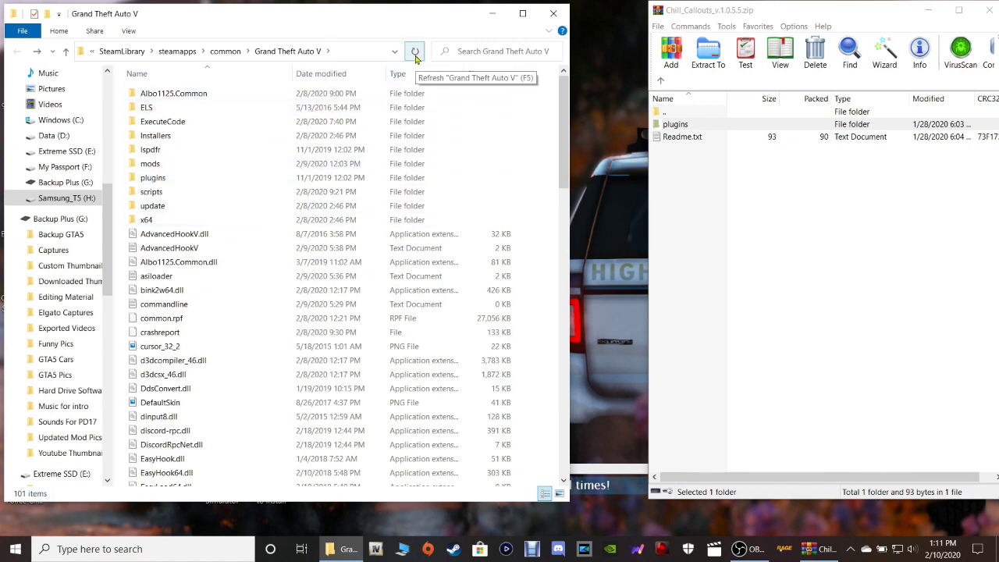
click(553, 21)
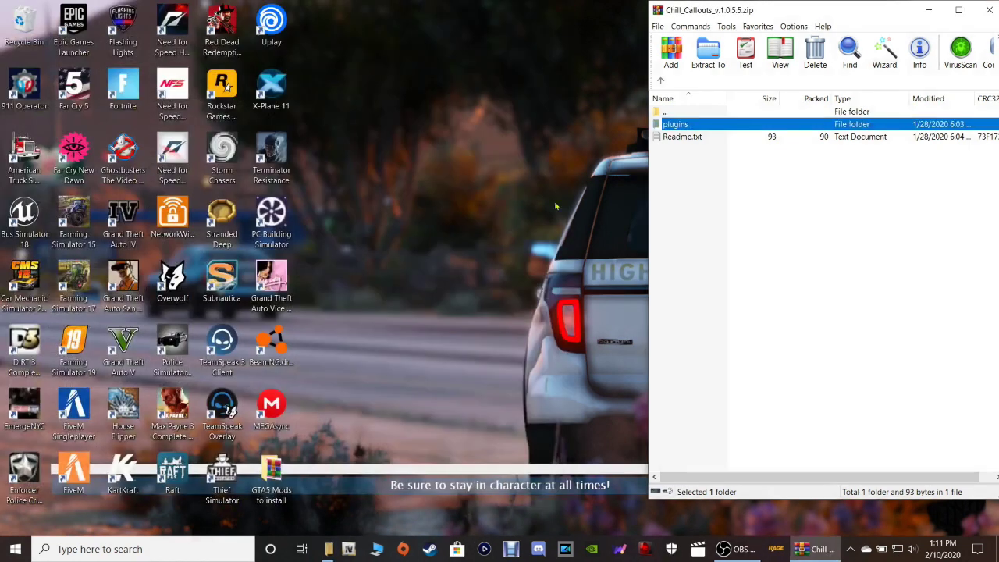
click(673, 223)
click(990, 10)
right_click(970, 23)
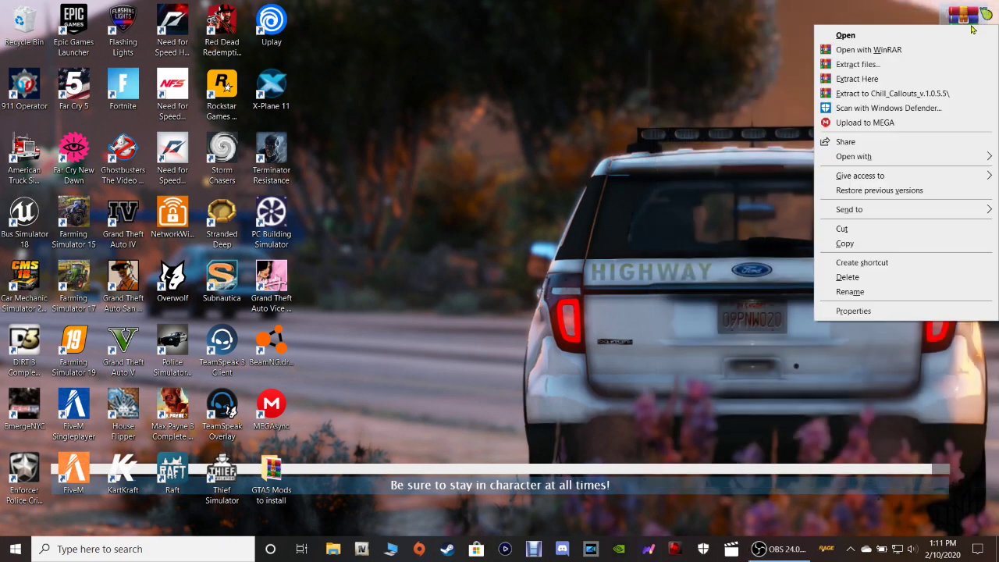
click(882, 279)
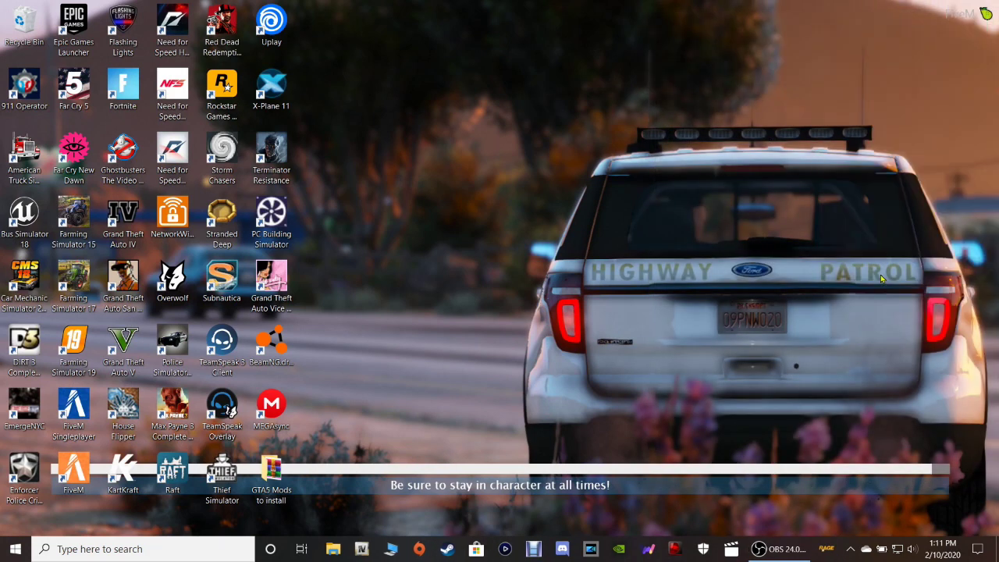